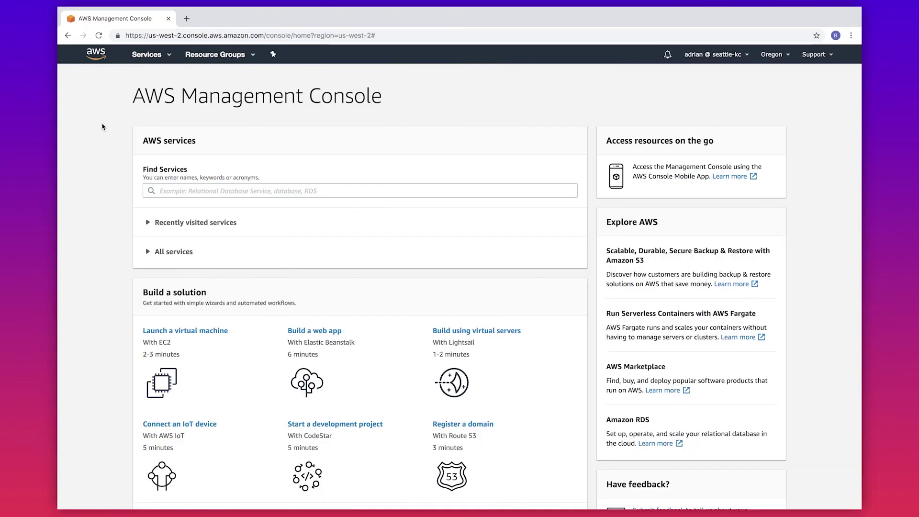
Search Find Services for 'connec' and go to the Amazon Connect service.
{"action": "left_click", "coordinate": [189, 191]}
{"action": "type", "text": "connec"}
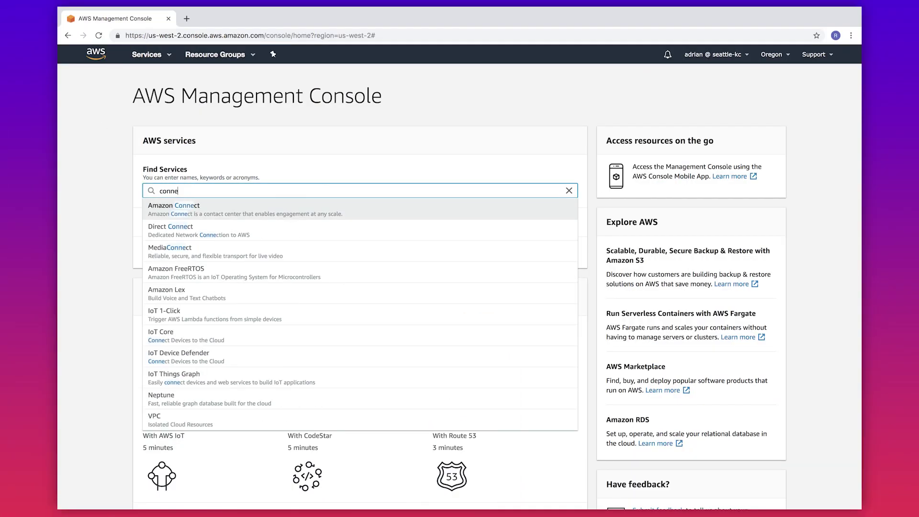
{"action": "left_click", "coordinate": [197, 209]}
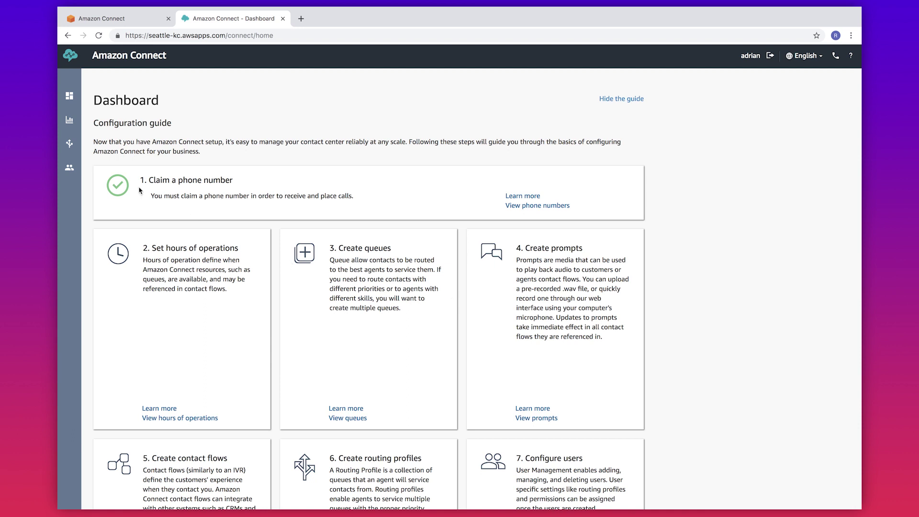
{"action": "mouse_move", "coordinate": [69, 143]}
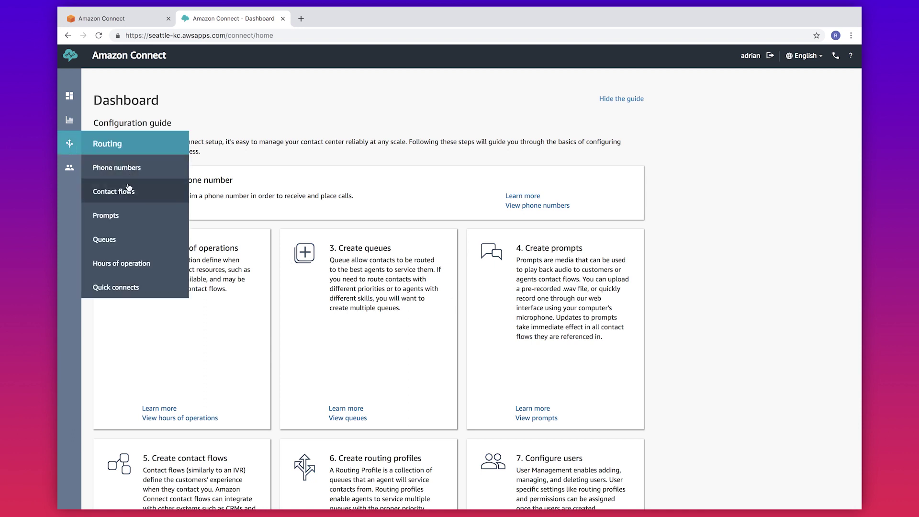
From Contact flows, load the screenpop-example flow into the flow designer.
{"action": "left_click", "coordinate": [127, 192]}
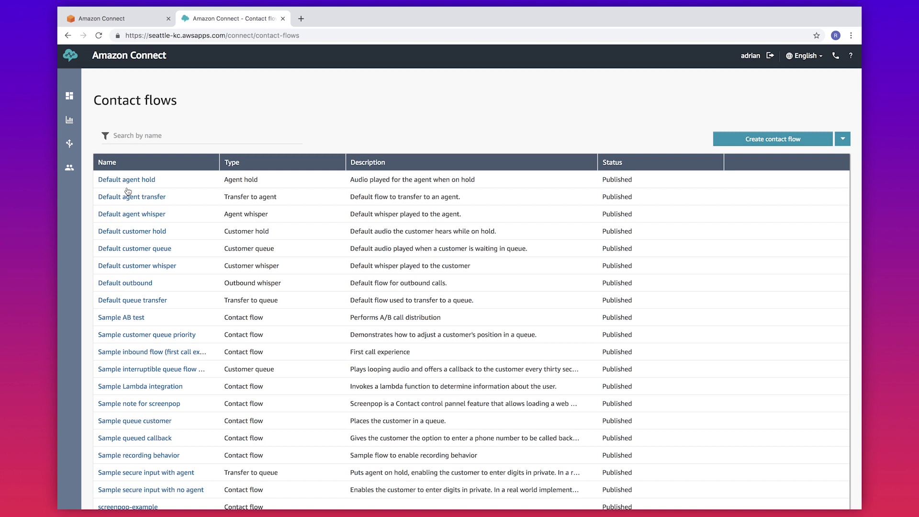
{"action": "scroll", "coordinate": [185, 284], "scroll_direction": "down", "scroll_amount": 2}
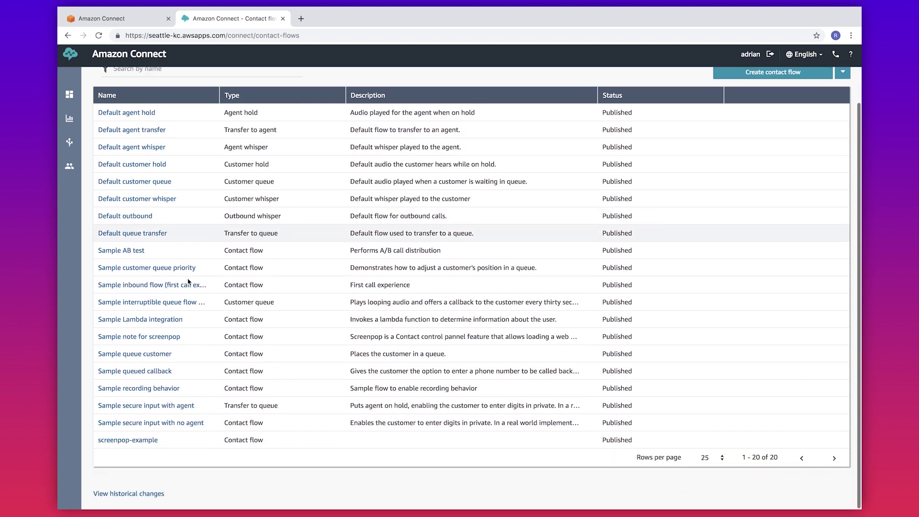
{"action": "left_click", "coordinate": [143, 442]}
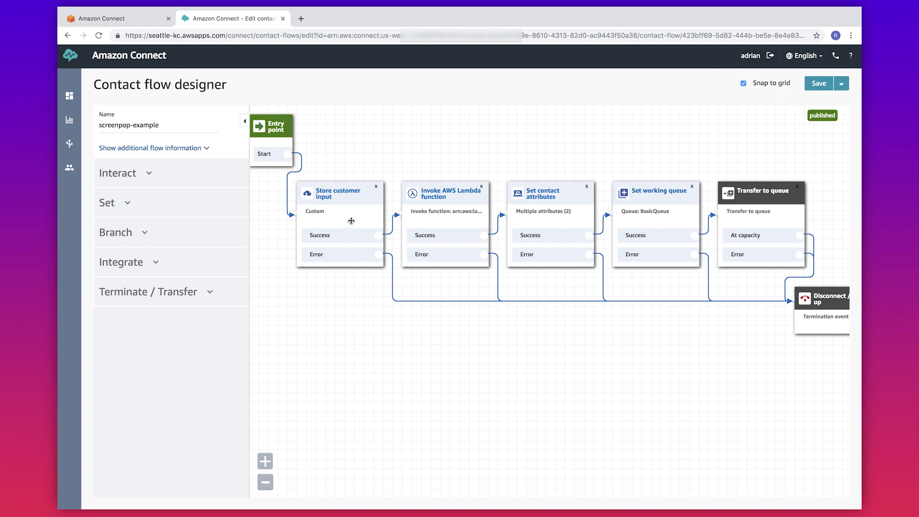
{"action": "left_click", "coordinate": [346, 193]}
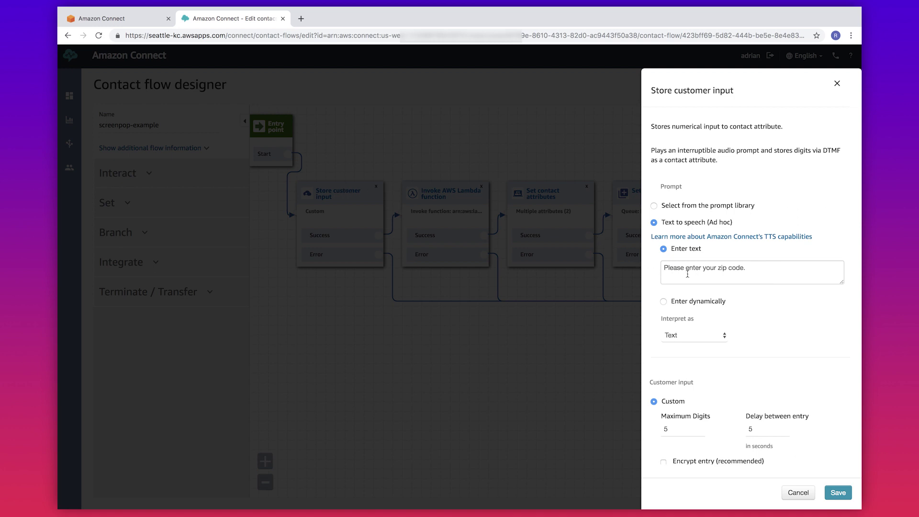
{"action": "left_click", "coordinate": [834, 491]}
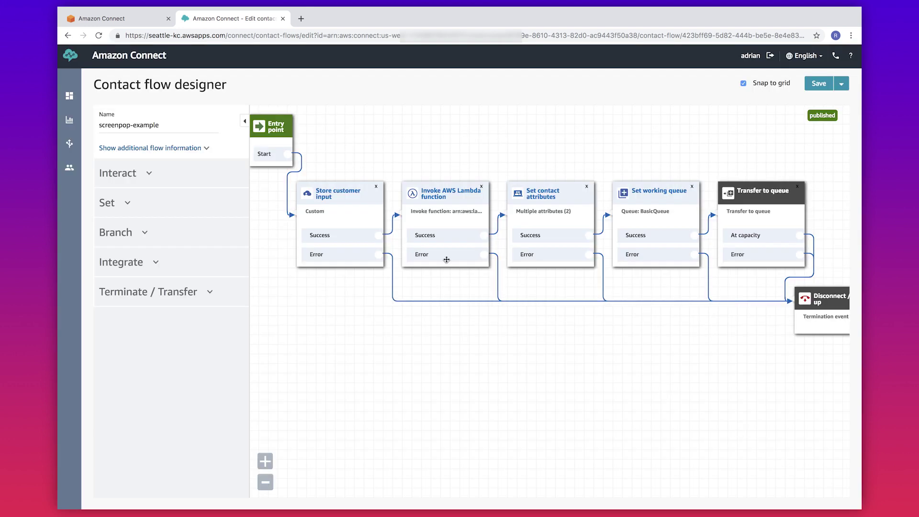
{"action": "left_click", "coordinate": [449, 195]}
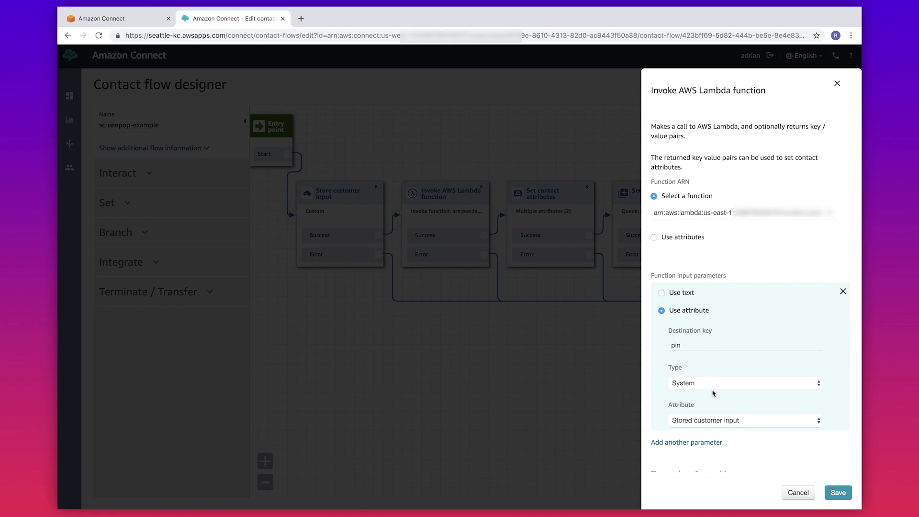
{"action": "left_click", "coordinate": [835, 492]}
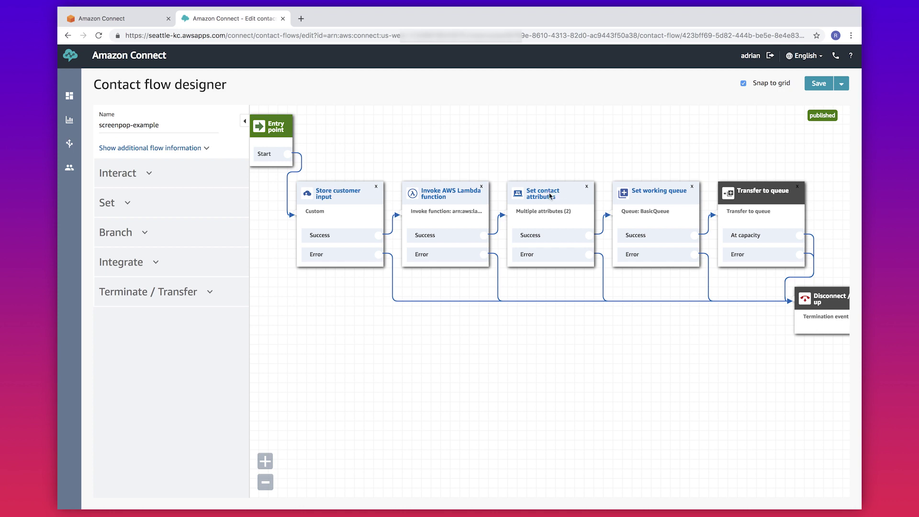
Review the Set contact attributes block mapping name and zip, and save it.
{"action": "left_click", "coordinate": [550, 195]}
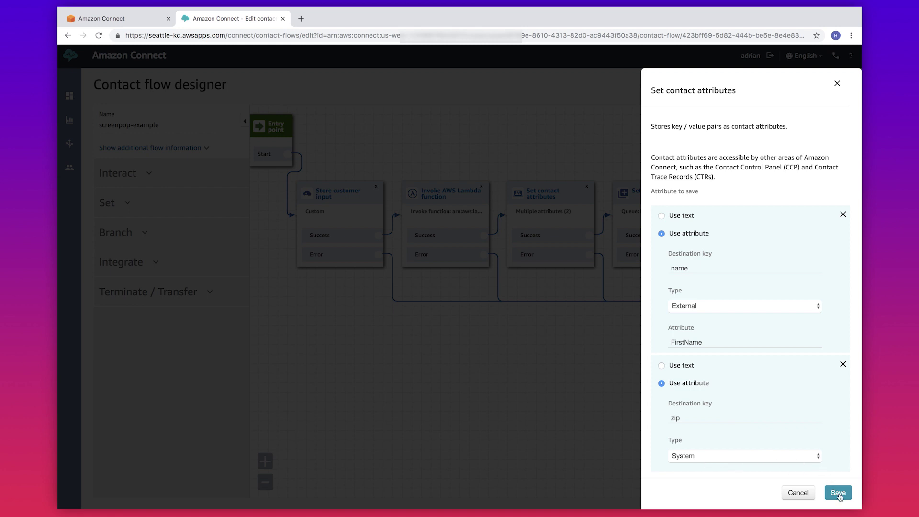
{"action": "left_click", "coordinate": [838, 494]}
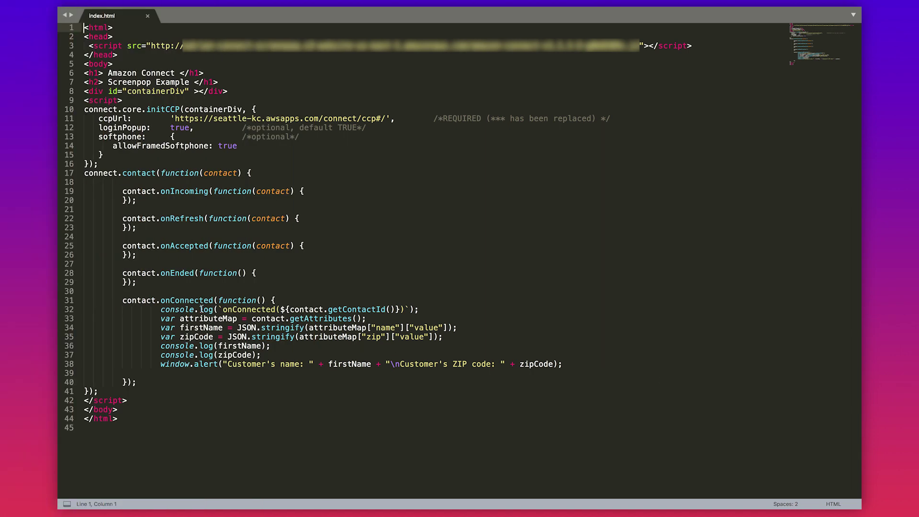
{"action": "left_click_drag", "start_coordinate": [162, 301], "coordinate": [213, 300]}
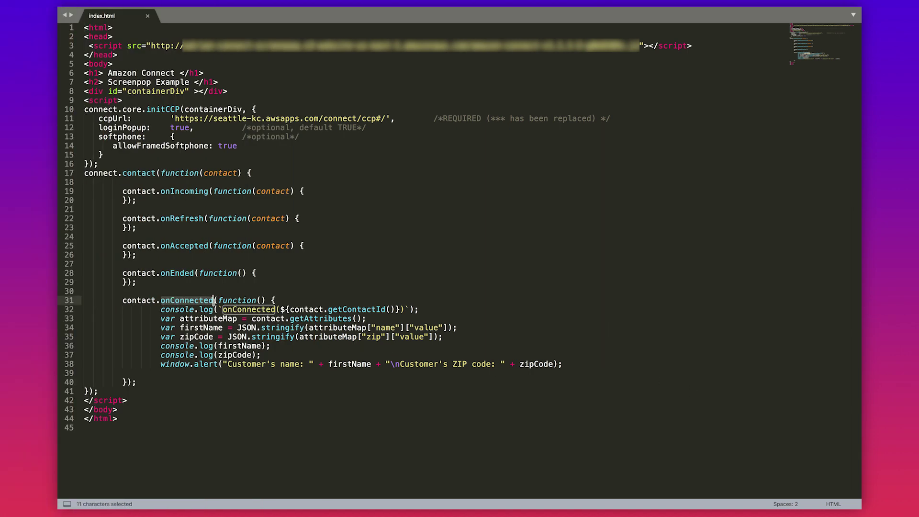
{"action": "left_click", "coordinate": [208, 300]}
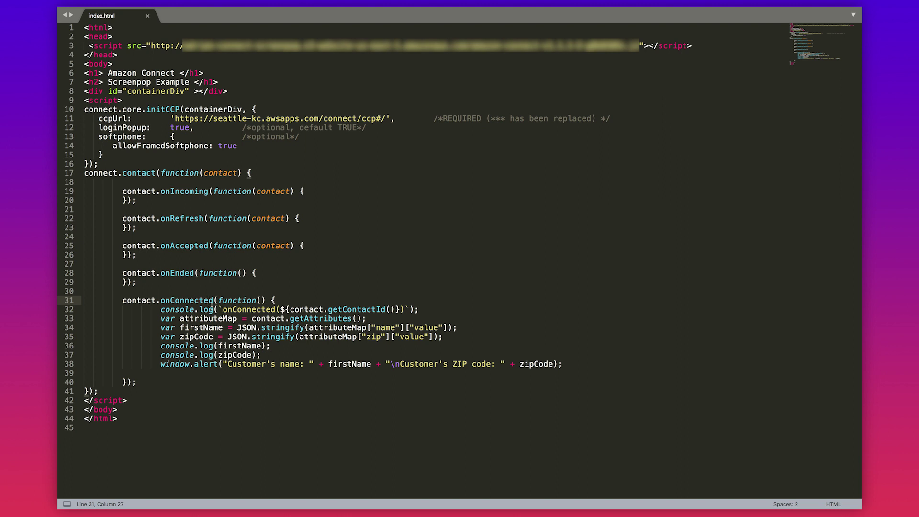
{"action": "left_click_drag", "start_coordinate": [353, 318], "coordinate": [250, 318]}
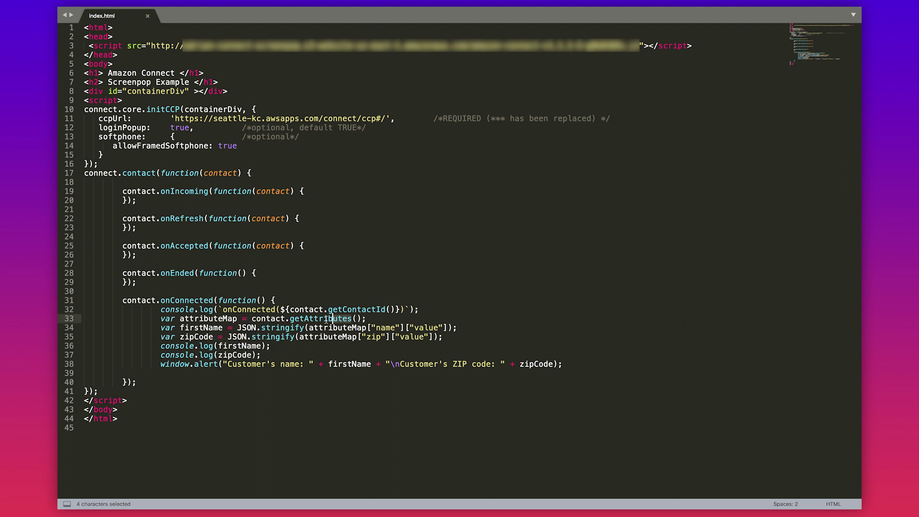
{"action": "mouse_move", "coordinate": [267, 317]}
{"action": "left_click", "coordinate": [247, 318]}
{"action": "left_click_drag", "start_coordinate": [160, 364], "coordinate": [408, 367]}
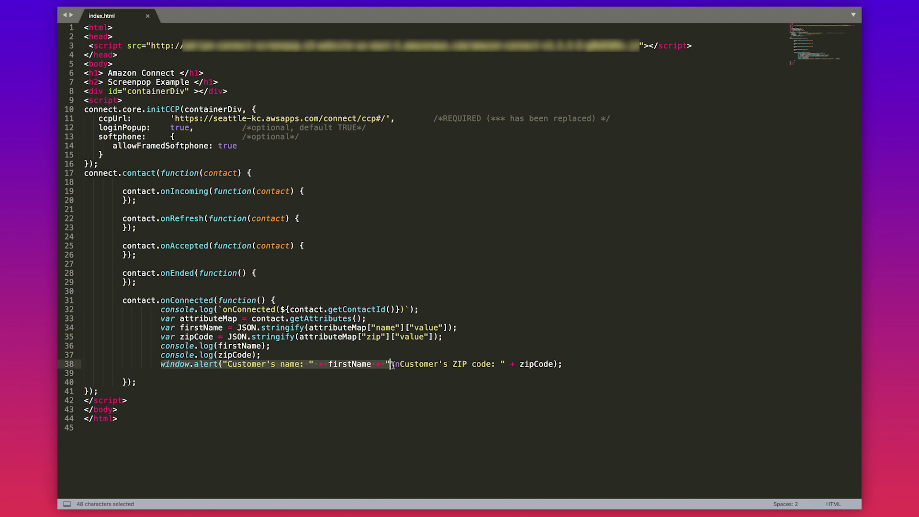
{"action": "left_click", "coordinate": [409, 366]}
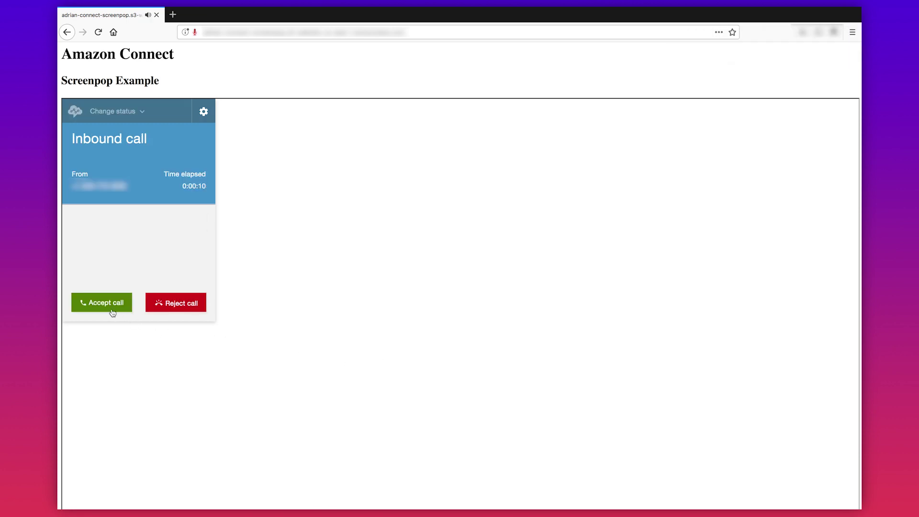
Accept the inbound call in the CCP and dismiss the name-and-ZIP alert.
{"action": "left_click", "coordinate": [108, 305]}
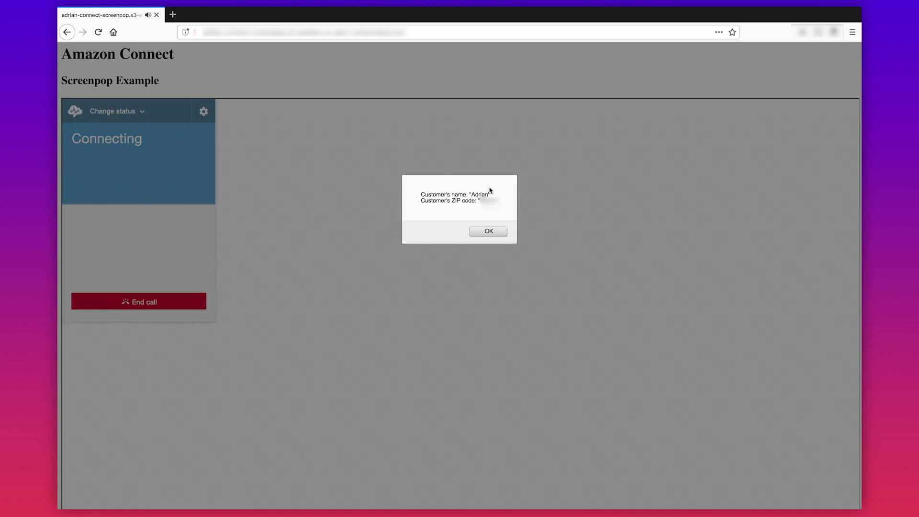
{"action": "left_click", "coordinate": [496, 233]}
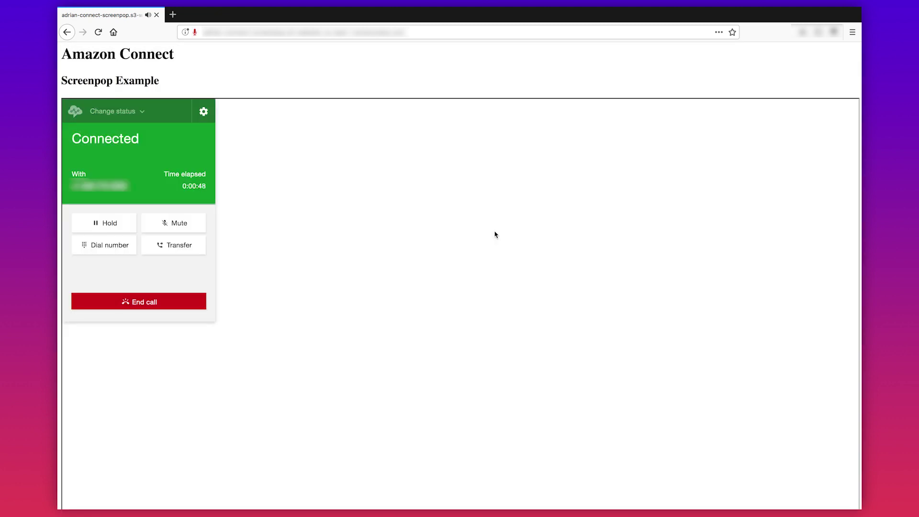